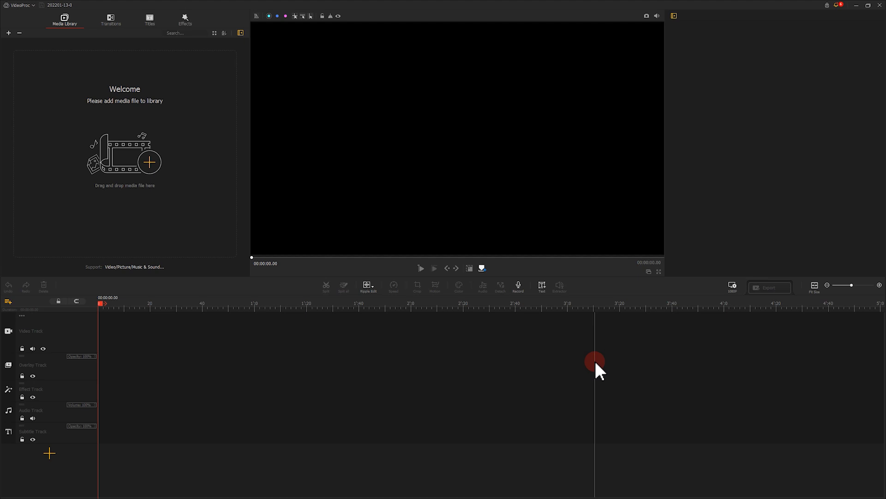
# Step: Import the video and music files into the media library and place the music at the start of the audio track
pyautogui.click(150, 163)
pyautogui.moveTo(123, 95); pyautogui.dragTo(89, 51)
pyautogui.click(383, 269)
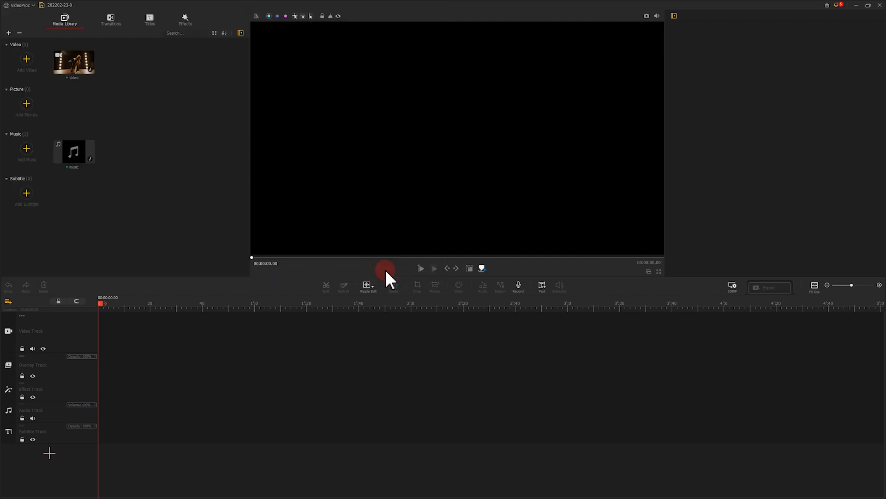
pyautogui.moveTo(80, 151); pyautogui.dragTo(104, 412)
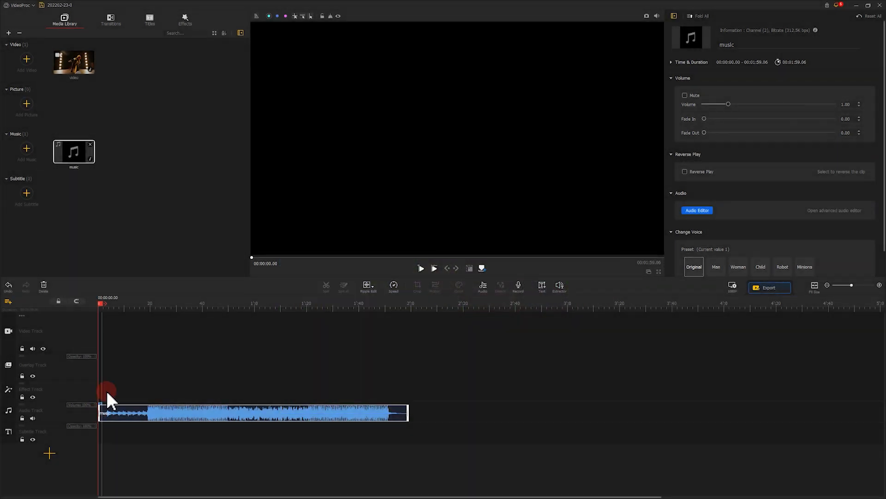
pyautogui.moveTo(114, 308); pyautogui.dragTo(234, 312)
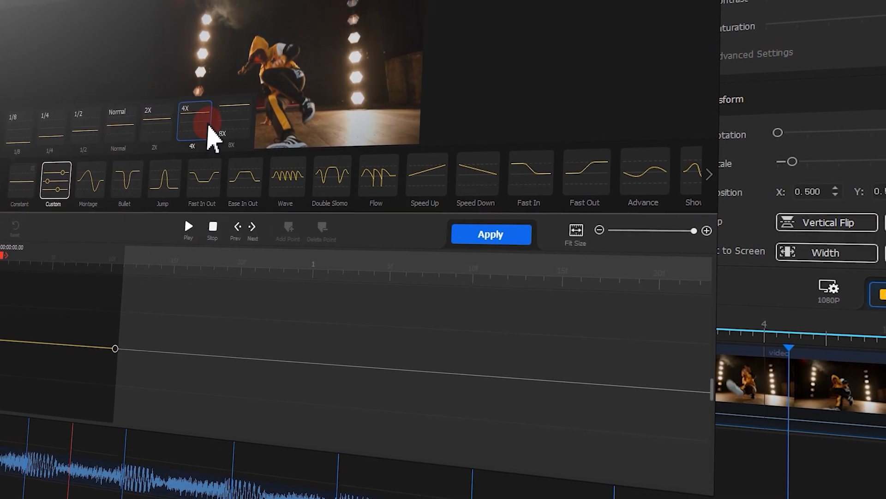
# Step: Apply a constant 4X speed to the video clip
pyautogui.click(191, 118)
pyautogui.click(482, 236)
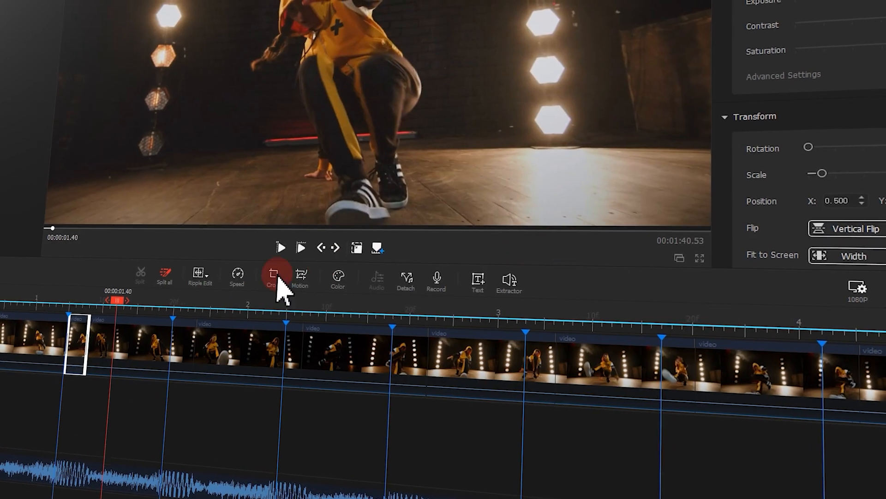
pyautogui.click(149, 350)
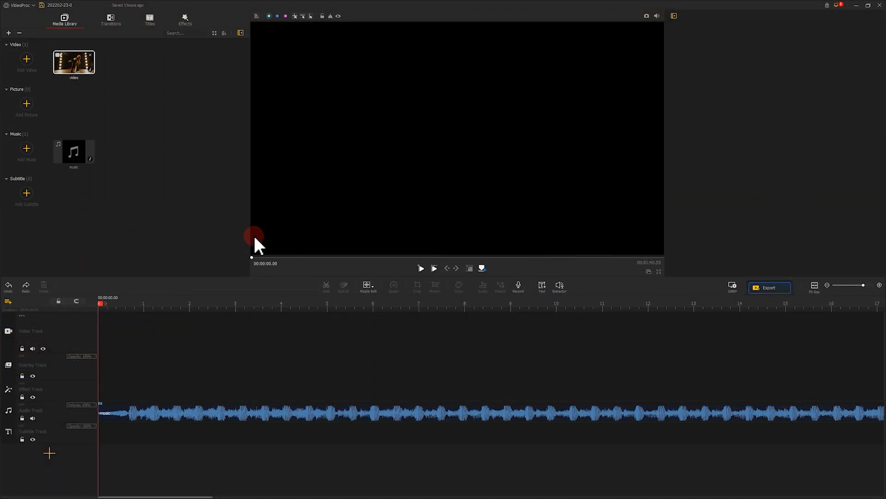
# Step: Place the video clip at the start of the video track and mark the first music beat at 00:00:00.66
pyautogui.moveTo(79, 68); pyautogui.dragTo(106, 332)
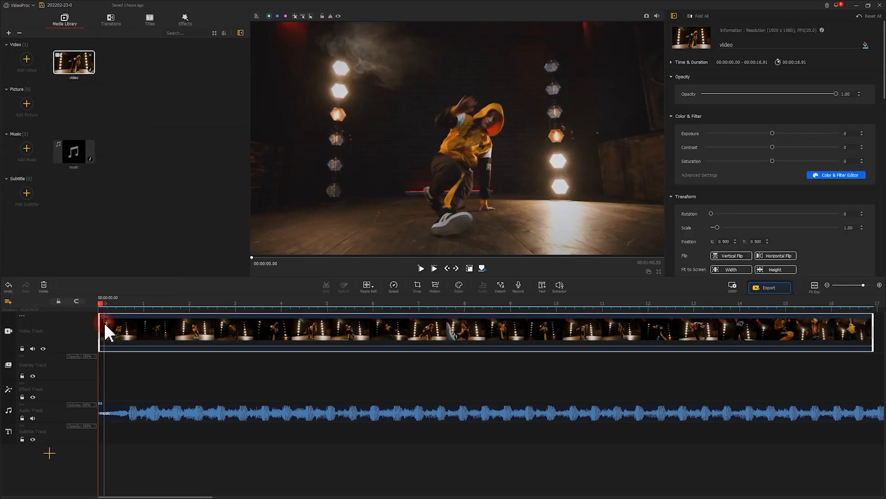
pyautogui.moveTo(102, 304); pyautogui.dragTo(131, 305)
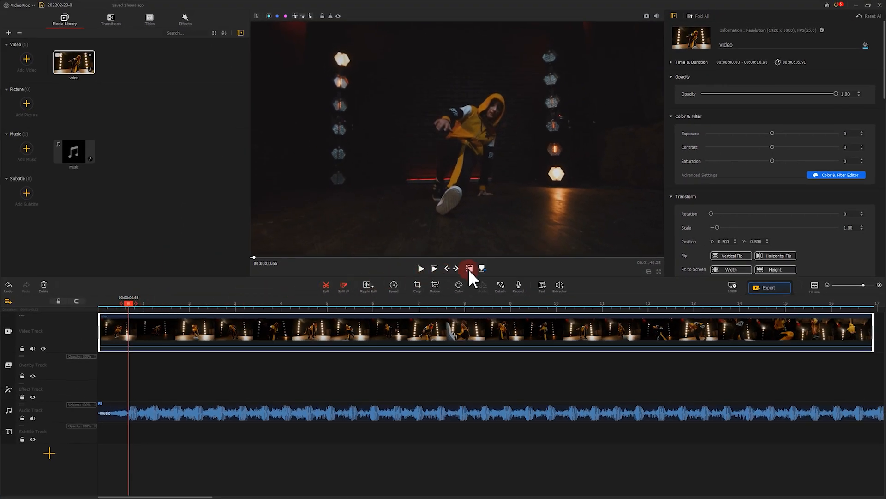
pyautogui.click(321, 282)
# Step: Add timeline markers on each of the following music beats, up to about 9 seconds
pyautogui.moveTo(136, 304); pyautogui.dragTo(285, 303)
pyautogui.hotkey('shift', 'm')
pyautogui.click(481, 268)
pyautogui.click(482, 268)
pyautogui.click(481, 268)
pyautogui.click(482, 268)
pyautogui.click(482, 268)
pyautogui.moveTo(438, 303); pyautogui.dragTo(483, 303)
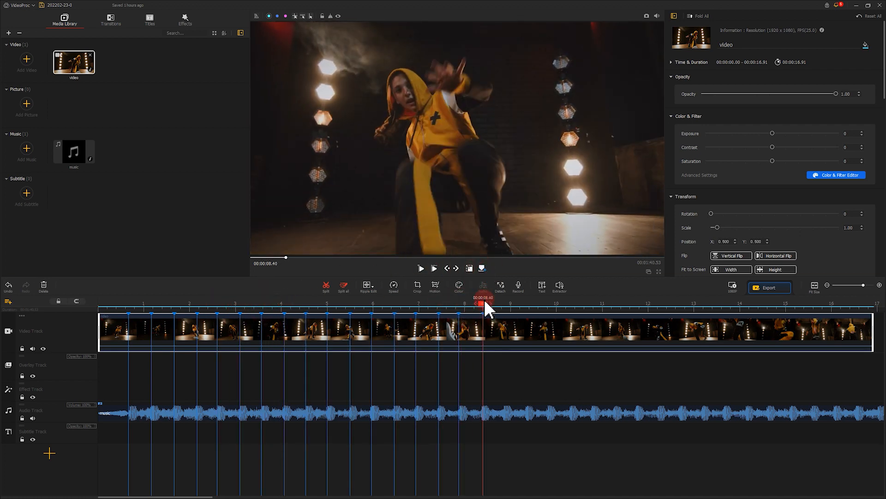
pyautogui.click(481, 268)
pyautogui.moveTo(505, 302); pyautogui.dragTo(524, 304)
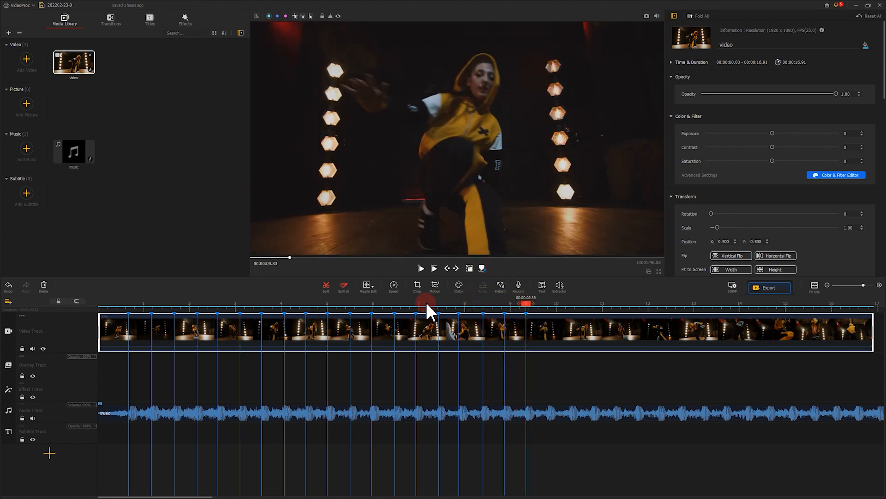
# Step: Split the video clip at the first beat marker, 00:00:00.66
pyautogui.scroll(5, 154, 314)
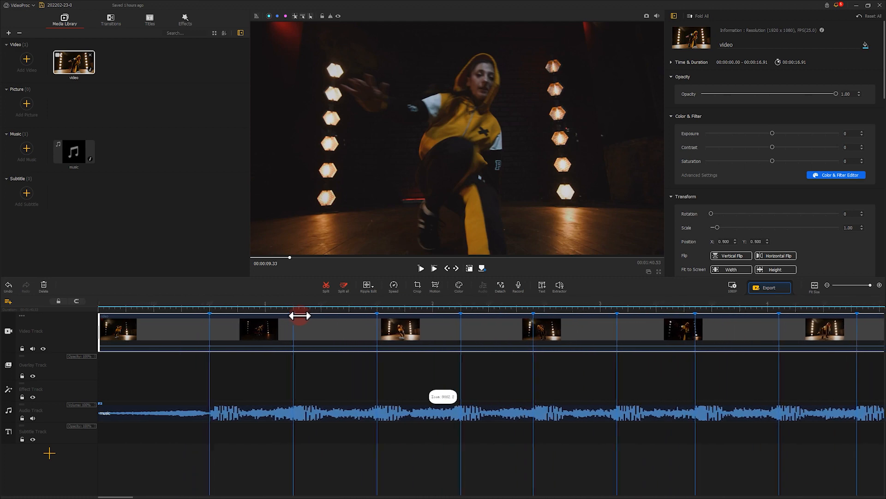
pyautogui.moveTo(300, 321); pyautogui.dragTo(212, 307)
pyautogui.click(326, 286)
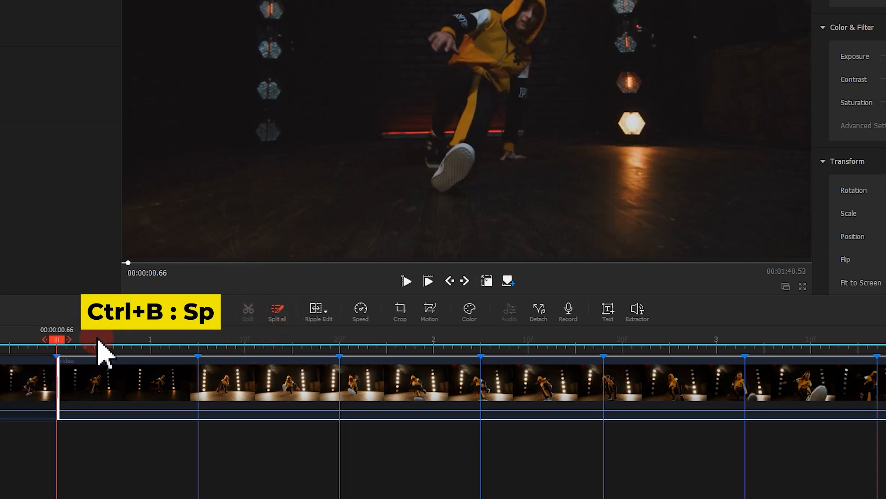
# Step: Split the video clip at each of the remaining beat markers along the timeline
pyautogui.moveTo(59, 344); pyautogui.dragTo(481, 344)
pyautogui.hotkey('ctrl', 'b')
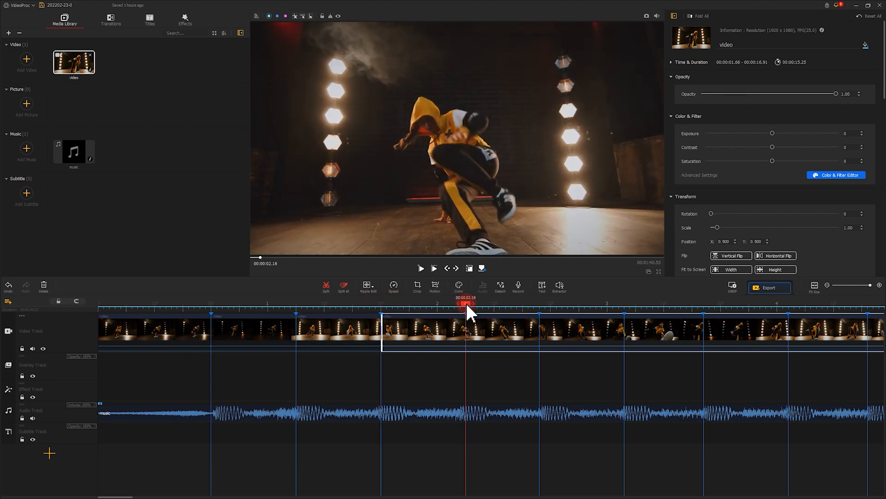
pyautogui.hotkey('ctrl', 'b')
pyautogui.moveTo(466, 303); pyautogui.dragTo(688, 306)
pyautogui.hotkey('ctrl', 'b')
pyautogui.hotkey('ctrl', 'b')
pyautogui.hotkey('ctrl', 'b')
pyautogui.hotkey('ctrl', 'b')
pyautogui.moveTo(751, 302); pyautogui.dragTo(238, 304)
pyautogui.hotkey('ctrl', 'b')
pyautogui.hotkey('ctrl', 'b')
pyautogui.hotkey('ctrl', 'b')
pyautogui.hotkey('ctrl', 'b')
pyautogui.moveTo(217, 303); pyautogui.dragTo(584, 307)
pyautogui.hotkey('ctrl', 'b')
pyautogui.hotkey('ctrl', 'b')
pyautogui.hotkey('ctrl', 'b')
pyautogui.hotkey('ctrl', 'b')
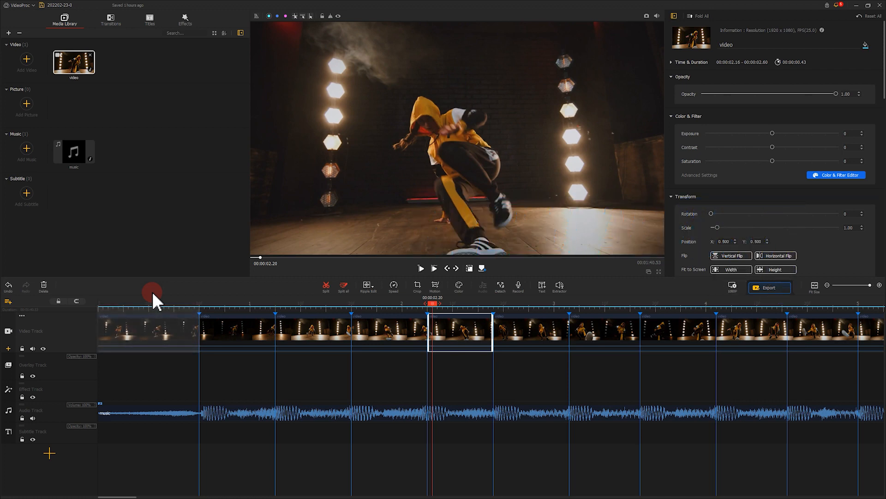
# Step: Apply a constant 4X speed to the first video segment and trim the second segment's end to the first marker
pyautogui.click(136, 323)
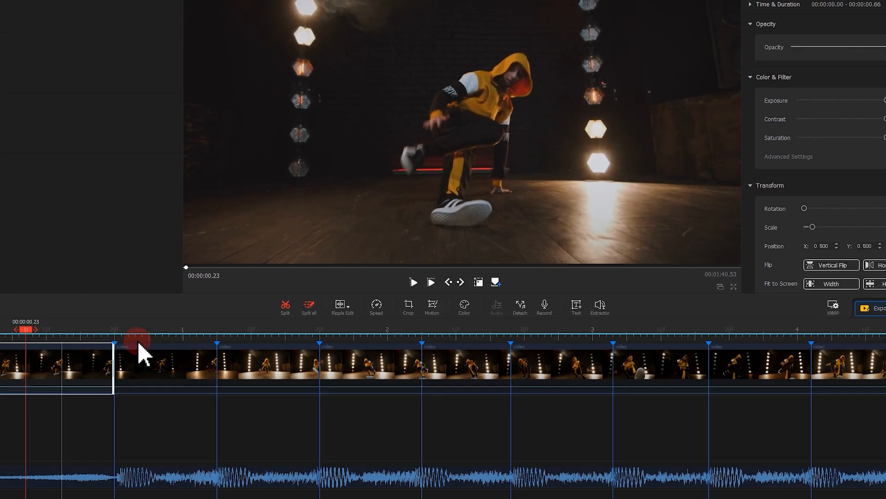
pyautogui.click(394, 287)
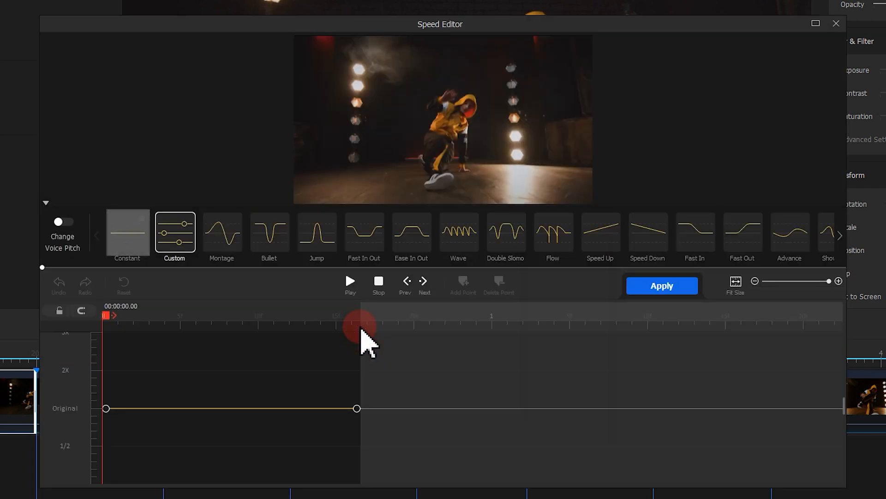
pyautogui.click(134, 245)
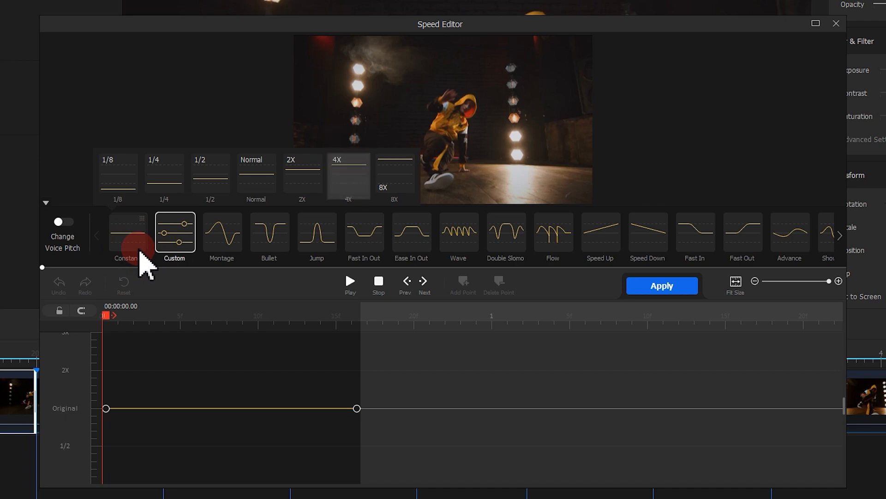
pyautogui.click(320, 184)
pyautogui.click(357, 180)
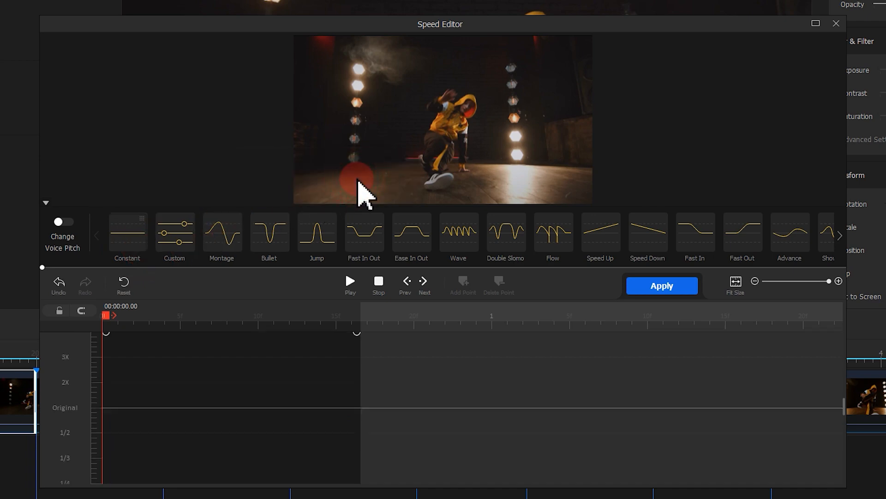
pyautogui.click(663, 288)
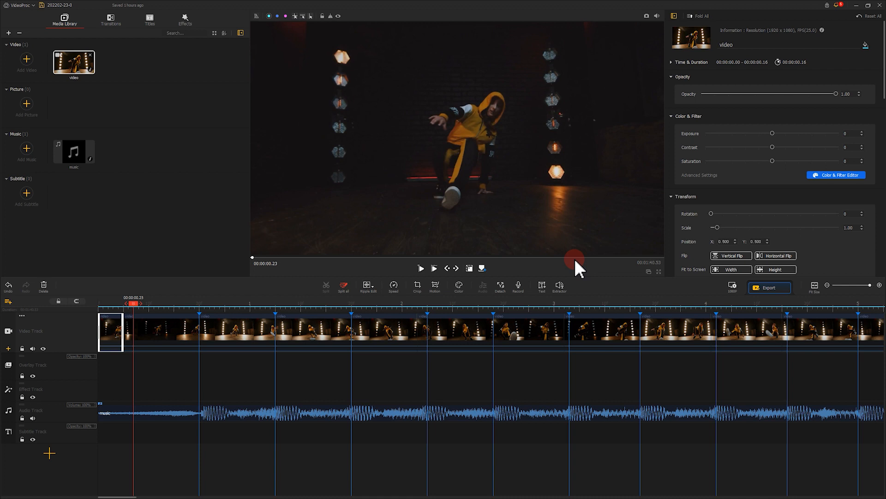
pyautogui.click(187, 328)
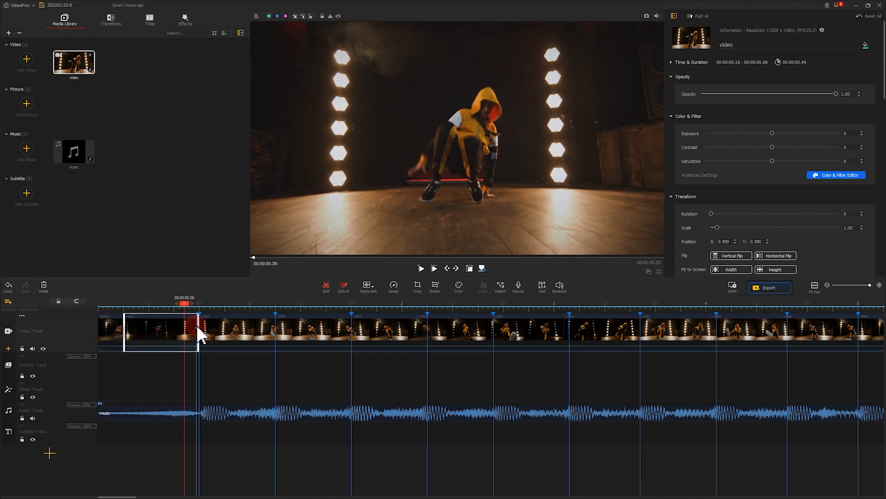
pyautogui.moveTo(199, 326); pyautogui.dragTo(199, 326)
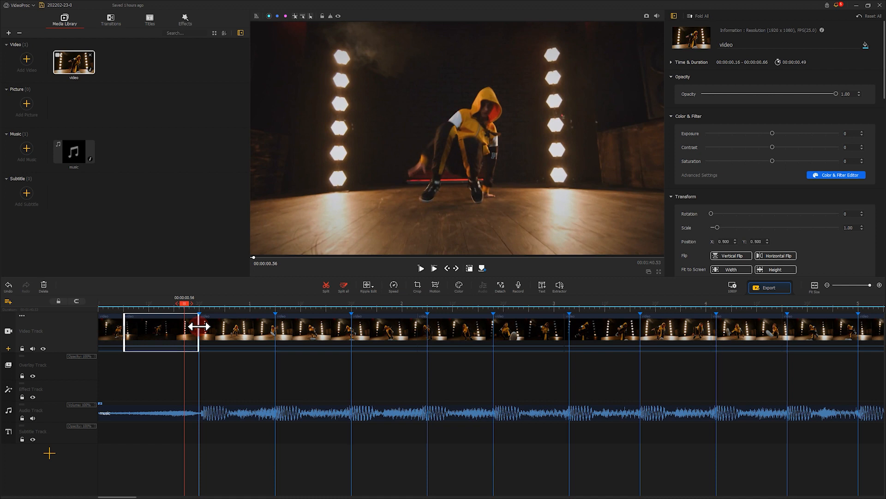
# Step: Apply a constant 4X speed to the segment after the first marker and trim the following segment's end to the second marker
pyautogui.click(226, 333)
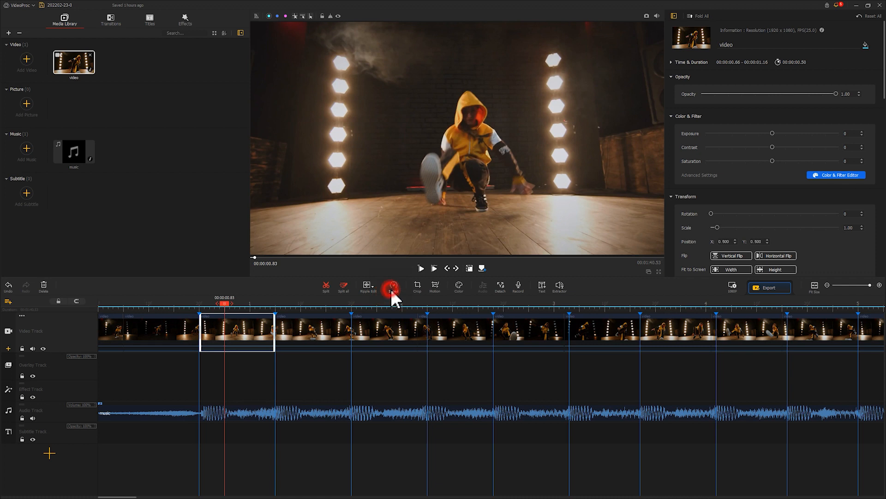
pyautogui.click(392, 293)
pyautogui.click(266, 239)
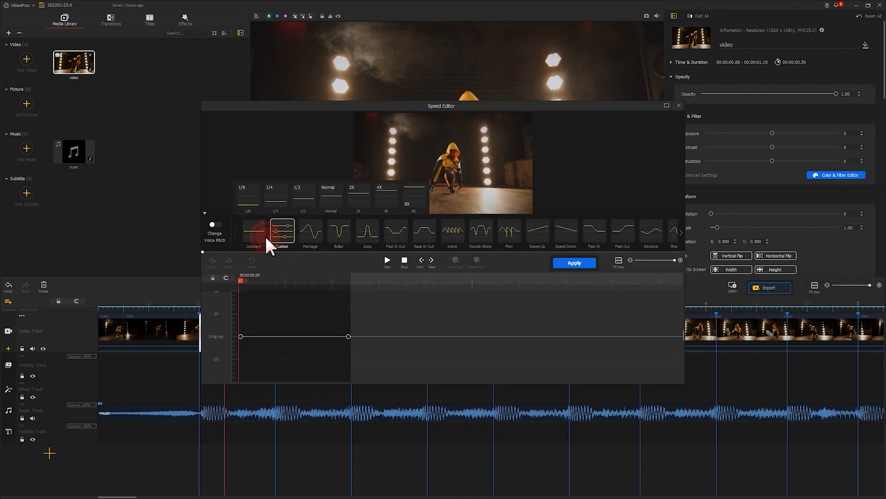
pyautogui.click(392, 201)
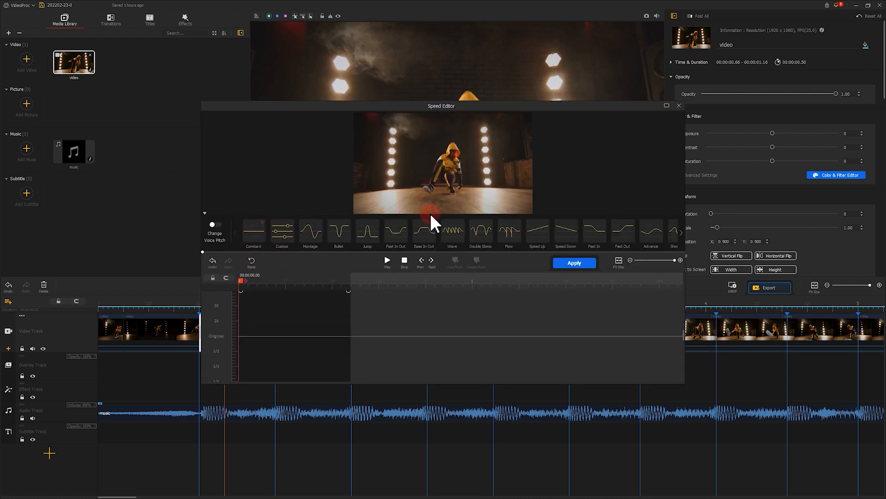
pyautogui.click(562, 263)
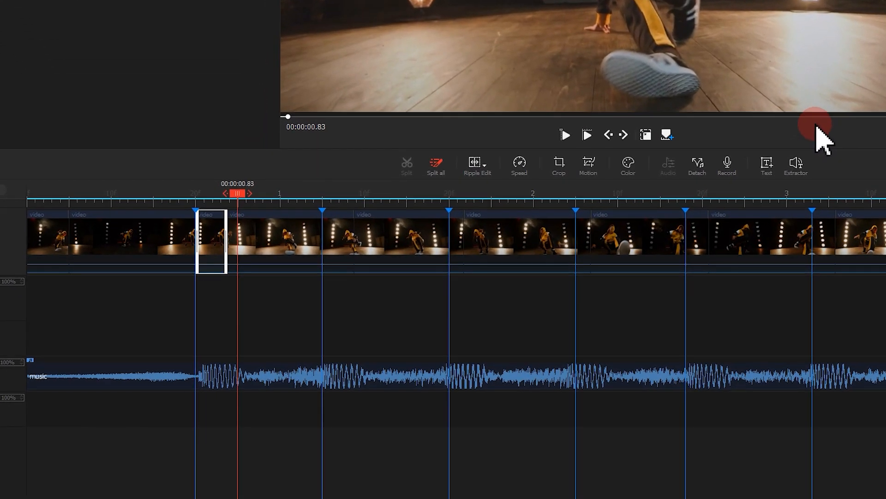
pyautogui.click(422, 209)
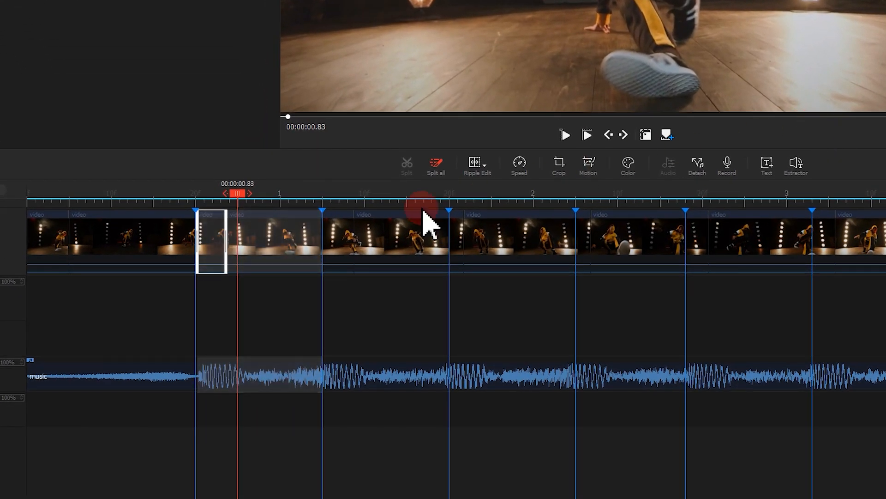
pyautogui.click(263, 233)
pyautogui.moveTo(352, 232); pyautogui.dragTo(322, 230)
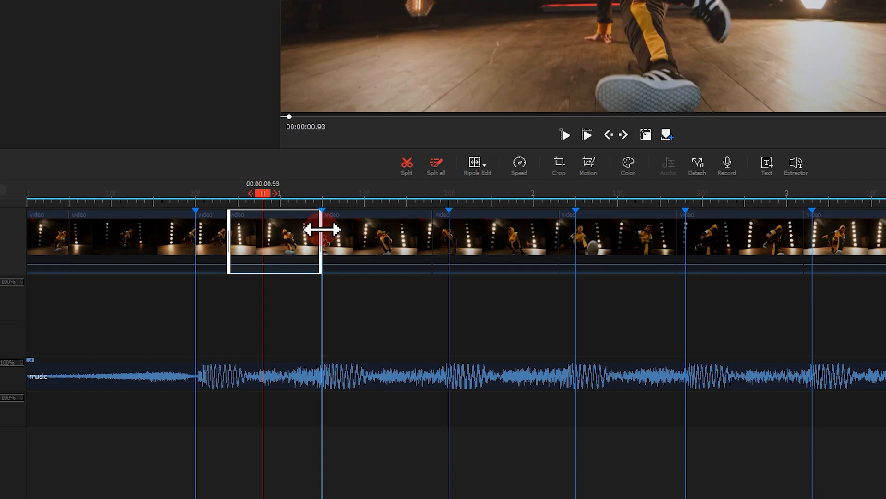
# Step: Apply a constant 4X speed to the segment after the second marker and trim the following segment's end to the third marker
pyautogui.click(520, 163)
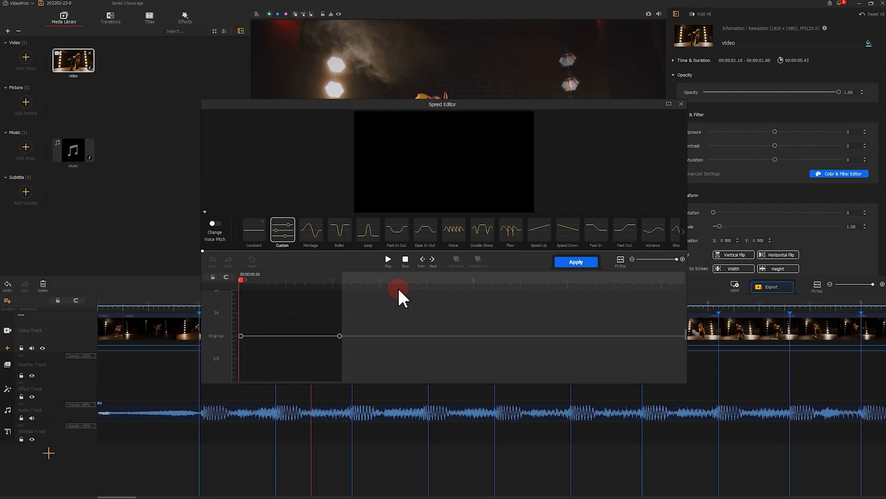
pyautogui.click(264, 239)
pyautogui.click(399, 198)
pyautogui.click(574, 263)
pyautogui.click(331, 325)
pyautogui.moveTo(367, 326); pyautogui.dragTo(351, 325)
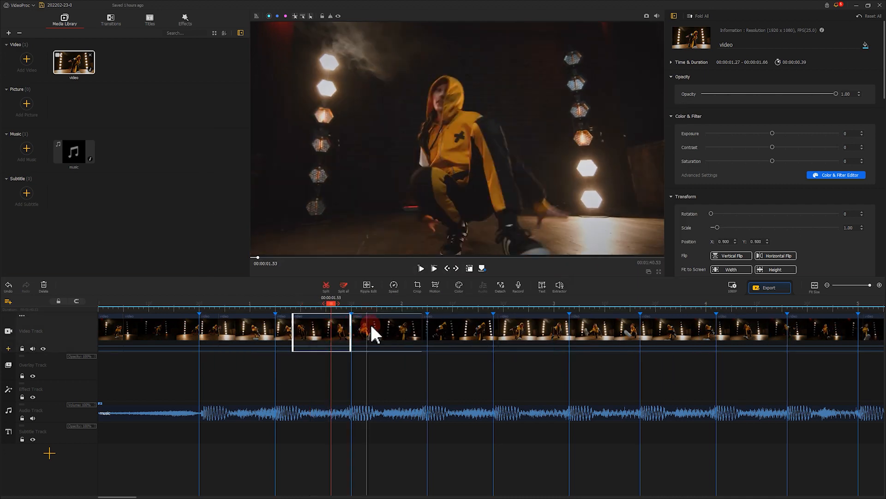
# Step: Apply a constant 4X speed to the segment after the third marker and trim the following segment's end to the fourth marker
pyautogui.click(371, 324)
pyautogui.click(394, 287)
pyautogui.click(261, 235)
pyautogui.click(393, 198)
pyautogui.click(575, 262)
pyautogui.click(402, 325)
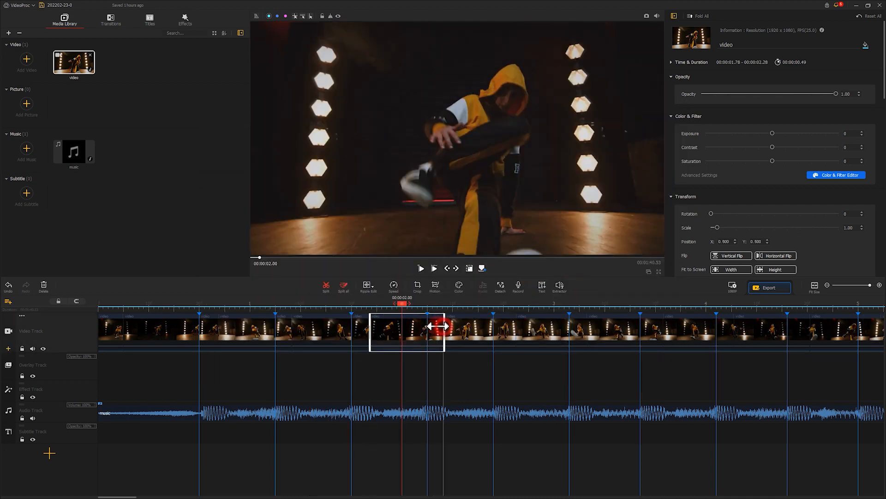
pyautogui.moveTo(444, 326); pyautogui.dragTo(428, 325)
# Step: Apply a constant 4X speed to the segment that starts at the fourth marker
pyautogui.click(453, 325)
pyautogui.click(395, 287)
pyautogui.click(263, 235)
pyautogui.click(387, 196)
pyautogui.click(574, 263)
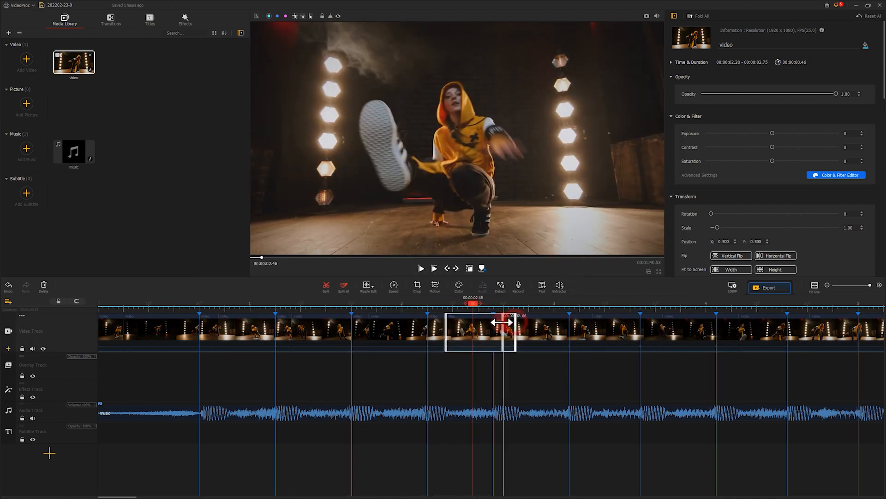
# Step: Play the edited timeline from the start to check the speed changes against the beat, and pause near the end
pyautogui.click(131, 295)
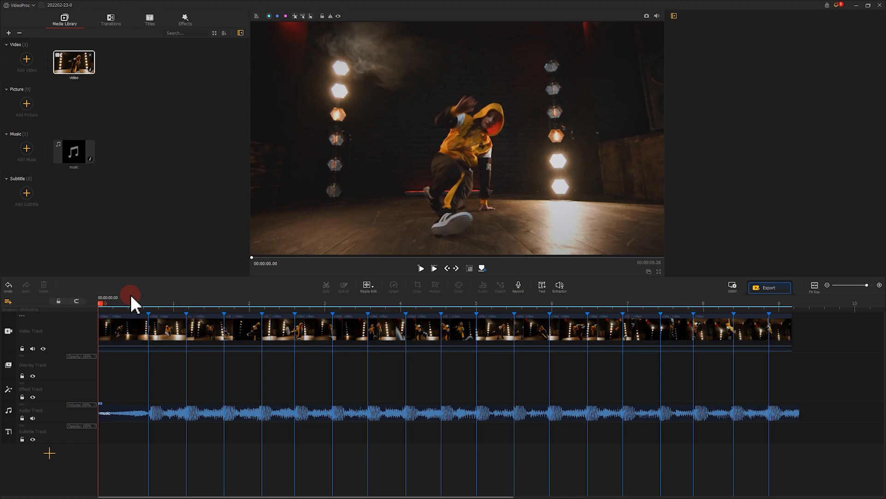
pyautogui.click(416, 270)
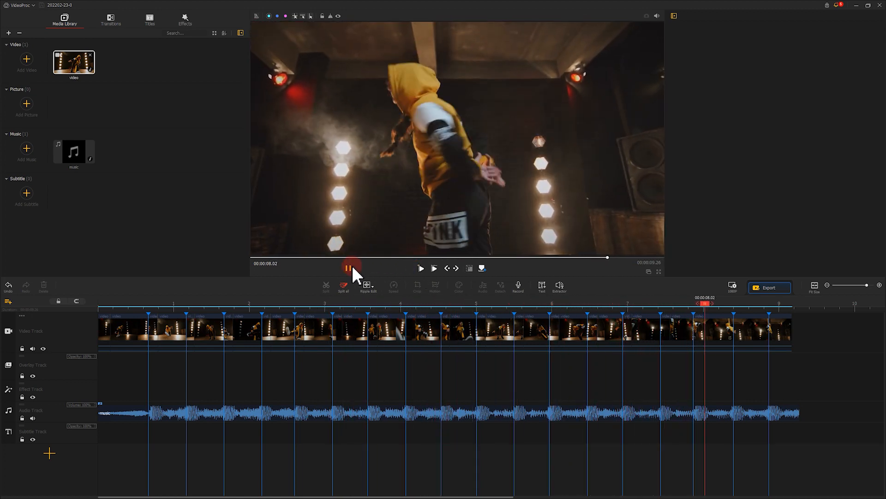
pyautogui.click(349, 268)
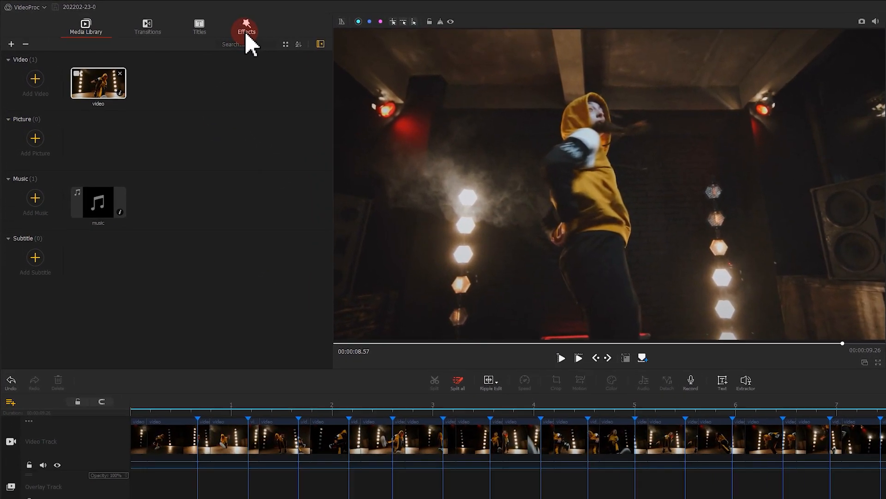
# Step: Add the Glitch effect at the start of the effect track and trim it to the length of the first sped-up segment
pyautogui.click(247, 33)
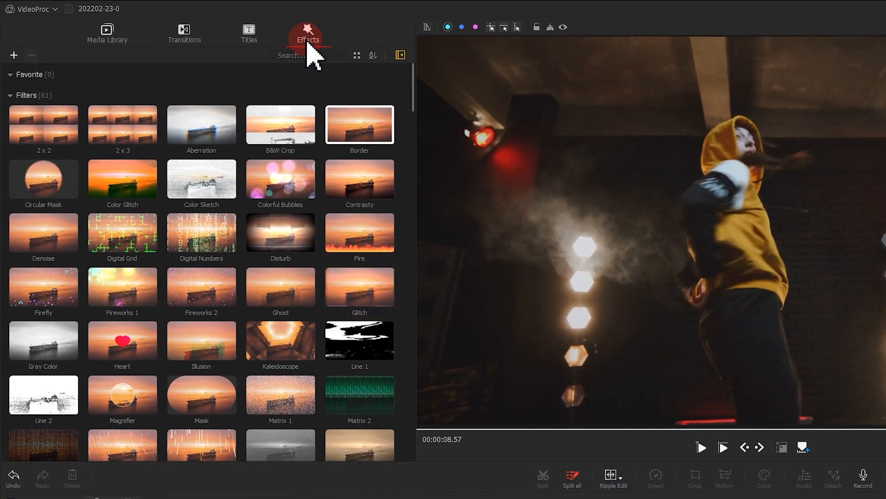
pyautogui.moveTo(356, 296); pyautogui.dragTo(171, 498)
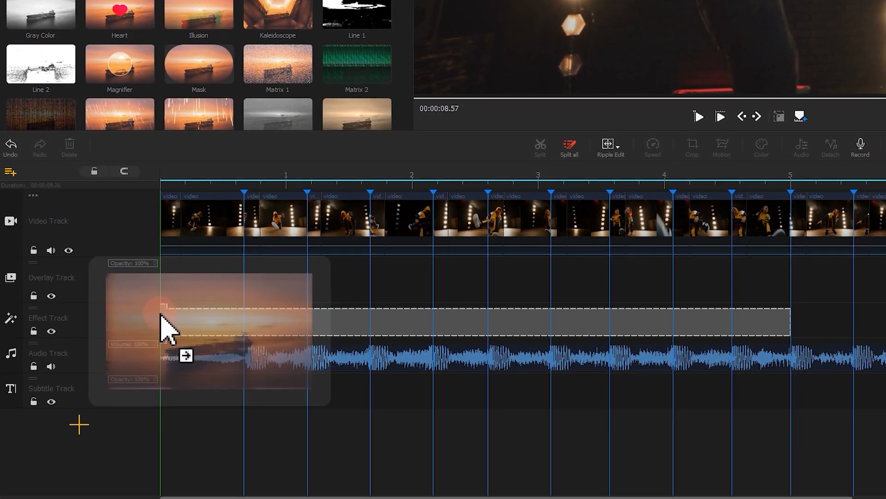
pyautogui.moveTo(161, 316); pyautogui.dragTo(165, 311)
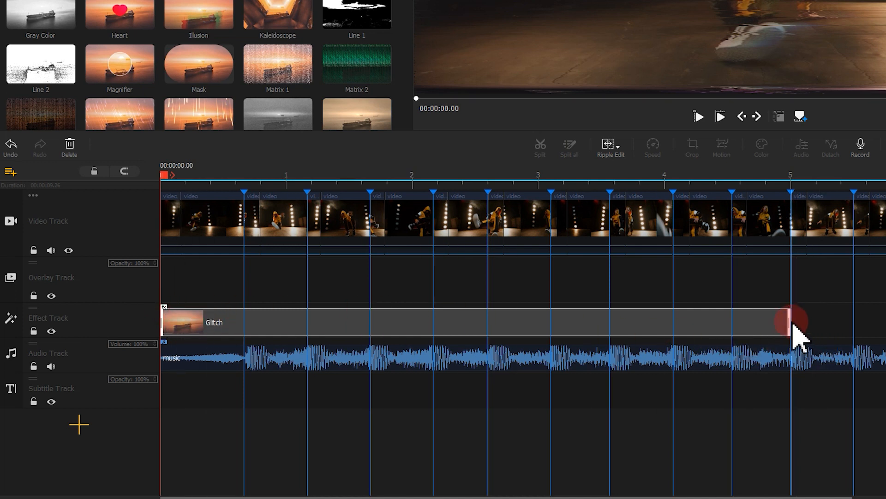
pyautogui.moveTo(789, 320); pyautogui.dragTo(179, 327)
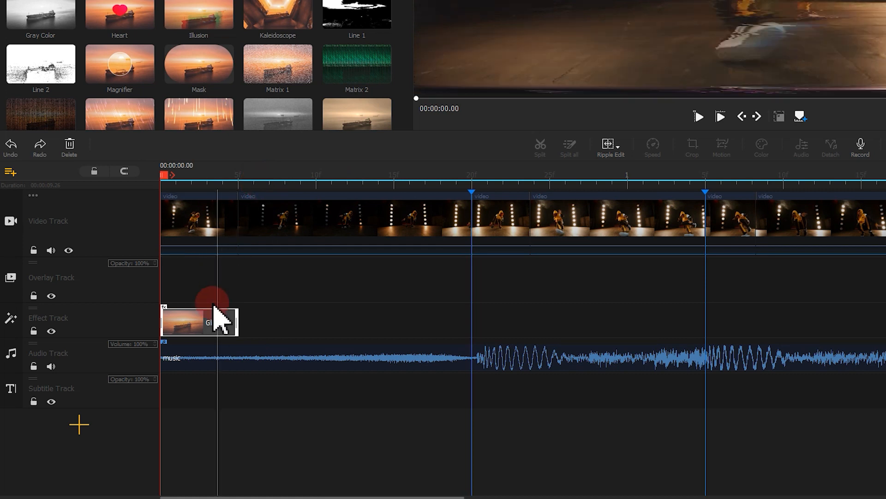
# Step: Copy the Glitch effect from the start of the effect track and paste it at the first marker
pyautogui.rightClick(212, 324)
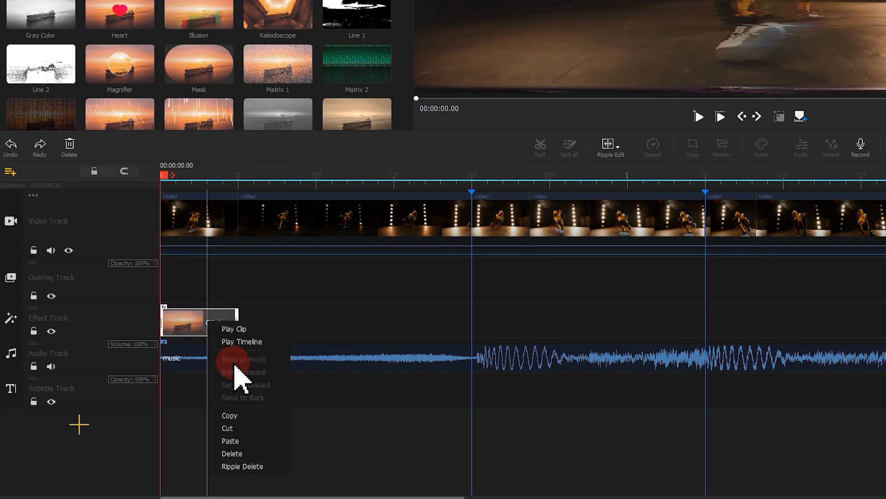
pyautogui.click(237, 414)
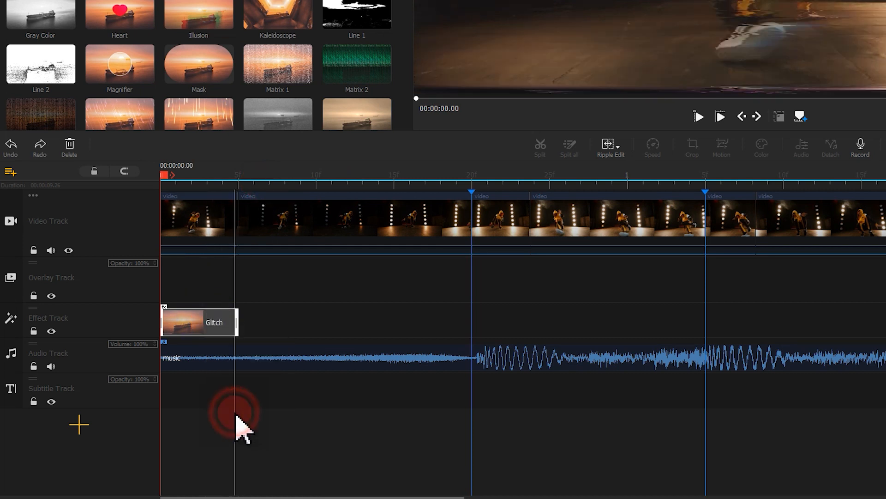
pyautogui.click(476, 188)
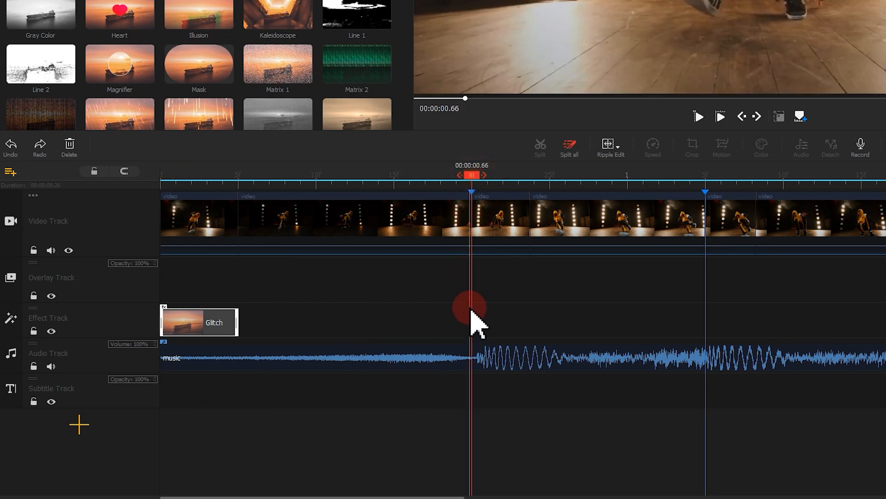
pyautogui.rightClick(472, 200)
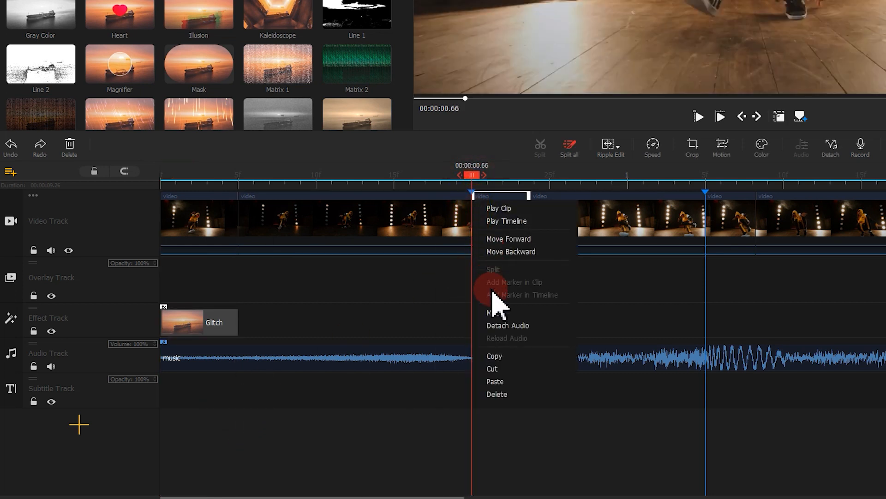
pyautogui.click(498, 381)
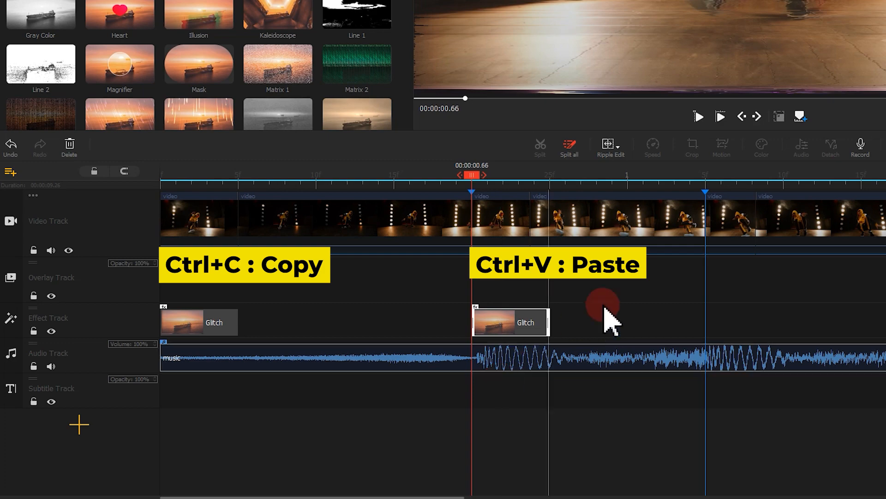
# Step: Paste further copies of the Glitch effect on the effect track at the second and third markers
pyautogui.moveTo(476, 178); pyautogui.dragTo(708, 178)
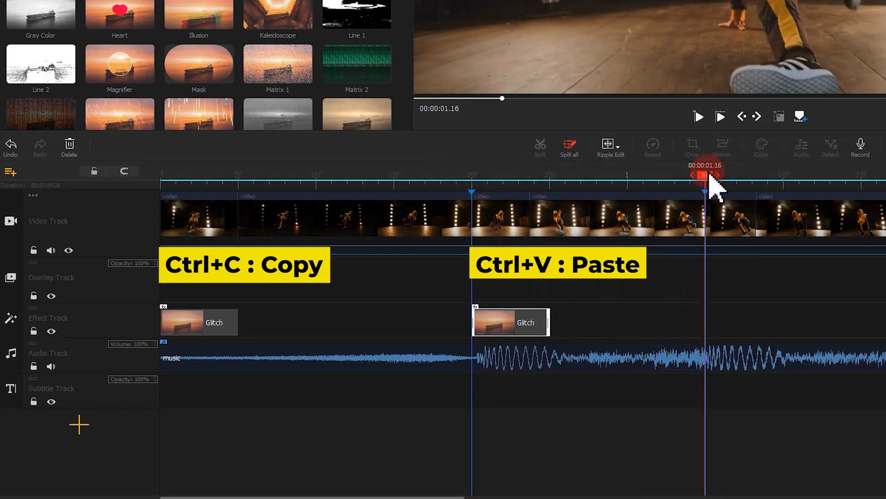
pyautogui.hotkey('ctrl', 'v')
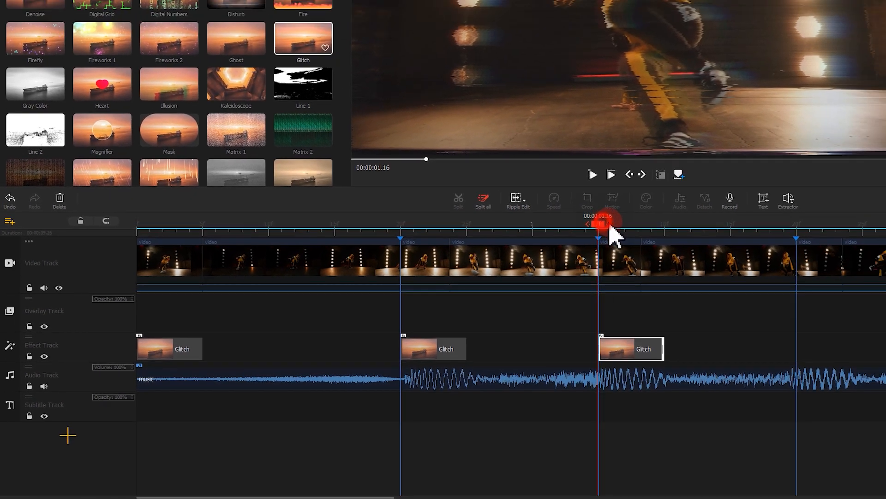
pyautogui.moveTo(708, 177); pyautogui.dragTo(885, 178)
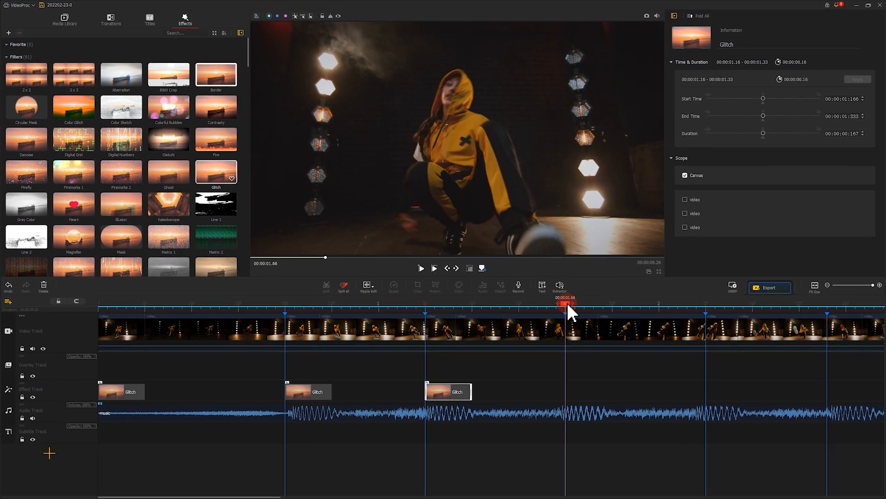
pyautogui.hotkey('ctrl', 'v')
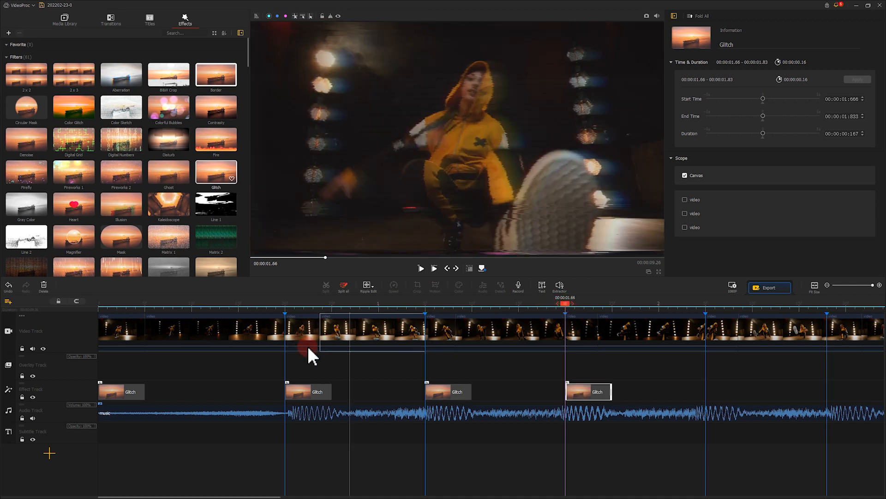
# Step: Trim the ends of the three pasted Glitch effects to match the sped-up segments above them
pyautogui.click(143, 392)
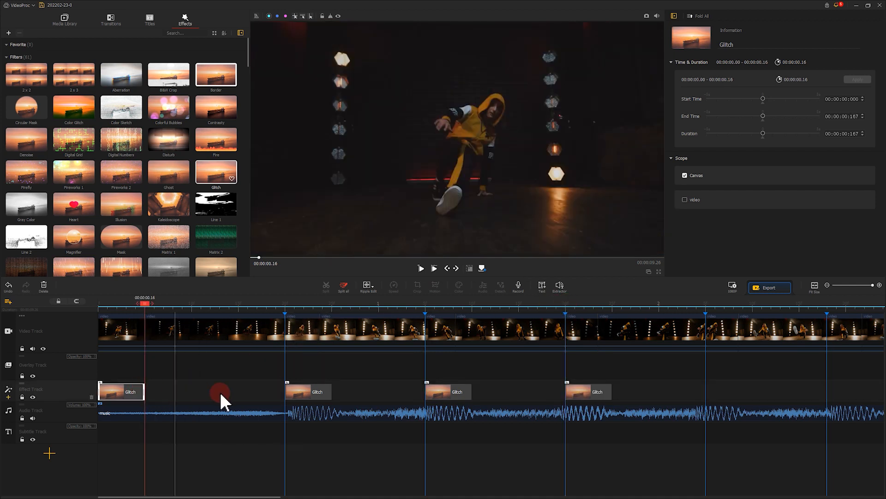
pyautogui.click(320, 393)
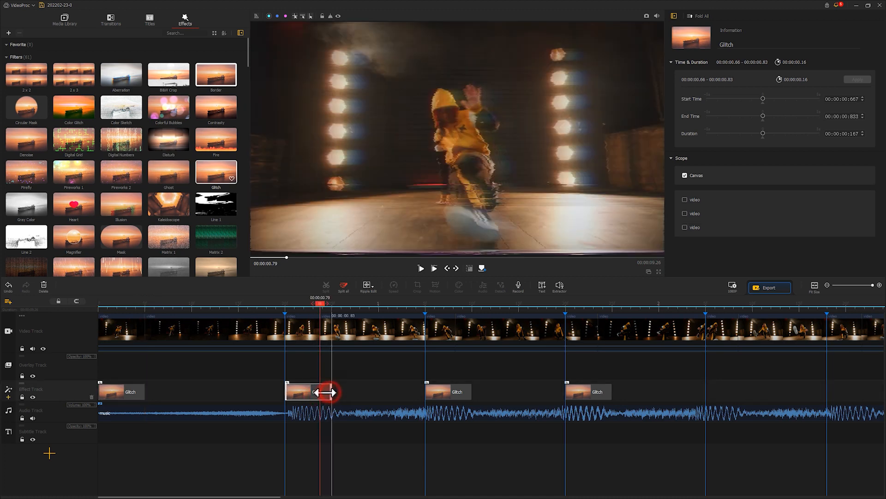
pyautogui.click(455, 393)
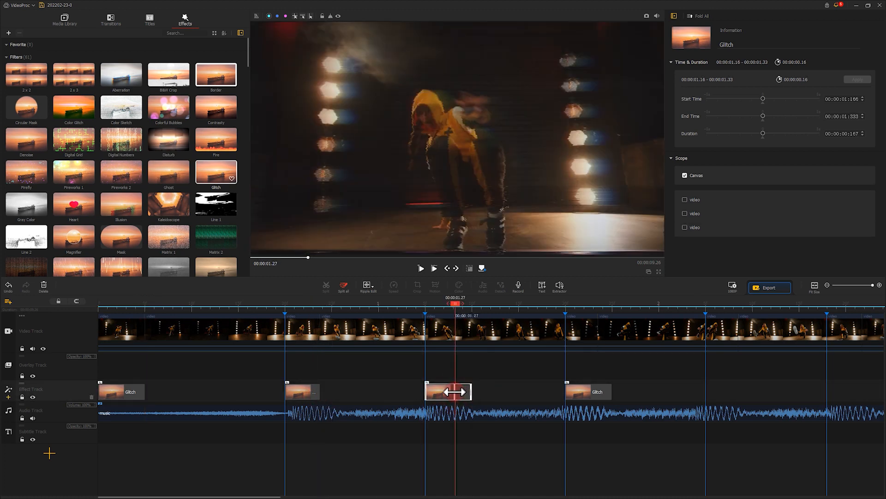
pyautogui.moveTo(455, 391); pyautogui.dragTo(455, 391)
pyautogui.click(598, 391)
pyautogui.moveTo(611, 390); pyautogui.dragTo(598, 390)
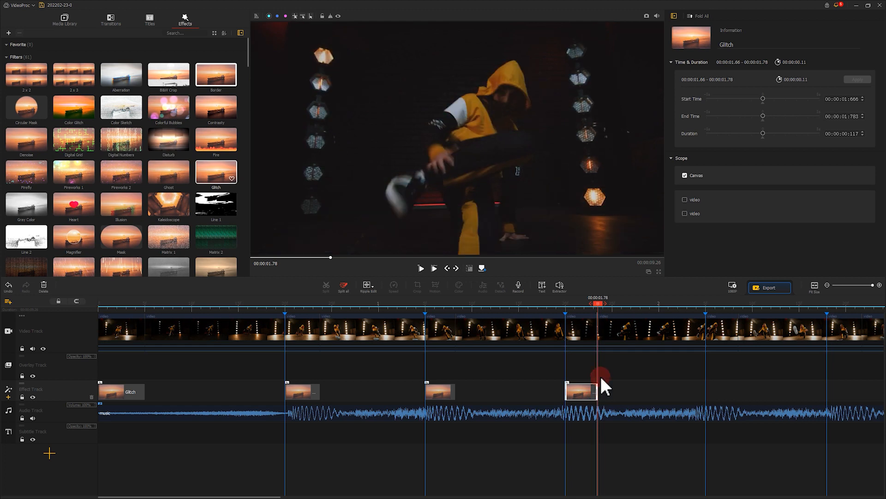
# Step: Copy the trimmed Glitch effect to the fourth and fifth markers and adjust the last copy's end to its sped-up segment
pyautogui.hotkey('ctrl', 'c')
pyautogui.click(706, 307)
pyautogui.hotkey('ctrl', 'v')
pyautogui.click(828, 311)
pyautogui.hotkey('ctrl', 'v')
pyautogui.moveTo(859, 389); pyautogui.dragTo(862, 388)
# Step: Continue pasting the Glitch effect at the following markers further along the timeline, fitting its end to the sped-up segment
pyautogui.moveTo(734, 302); pyautogui.dragTo(11, 302)
pyautogui.click(235, 307)
pyautogui.hotkey('ctrl', 'v')
pyautogui.moveTo(268, 390); pyautogui.dragTo(270, 390)
pyautogui.click(375, 306)
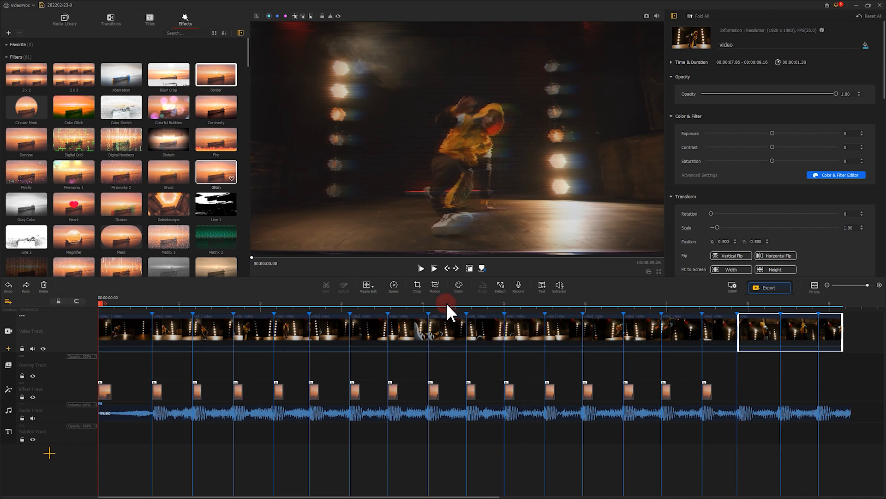
# Step: Play the timeline from the start to review the Glitch effects against the beat, and pause near the end
pyautogui.click(420, 268)
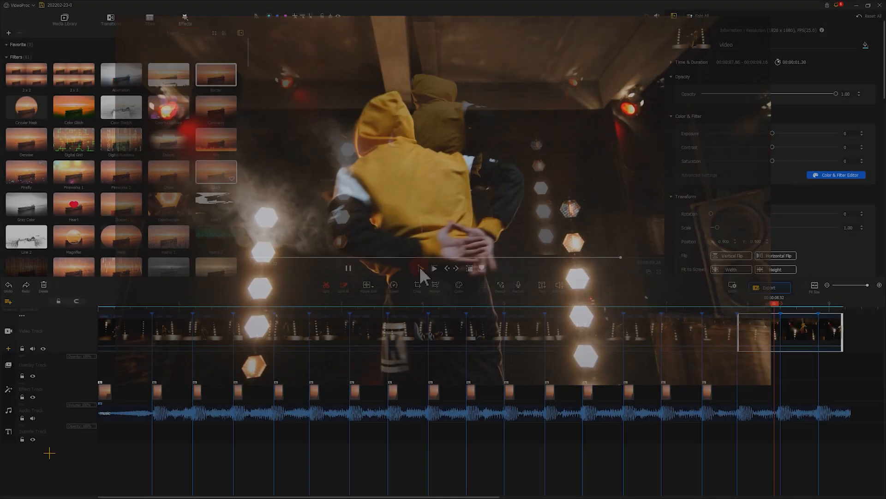
pyautogui.click(420, 267)
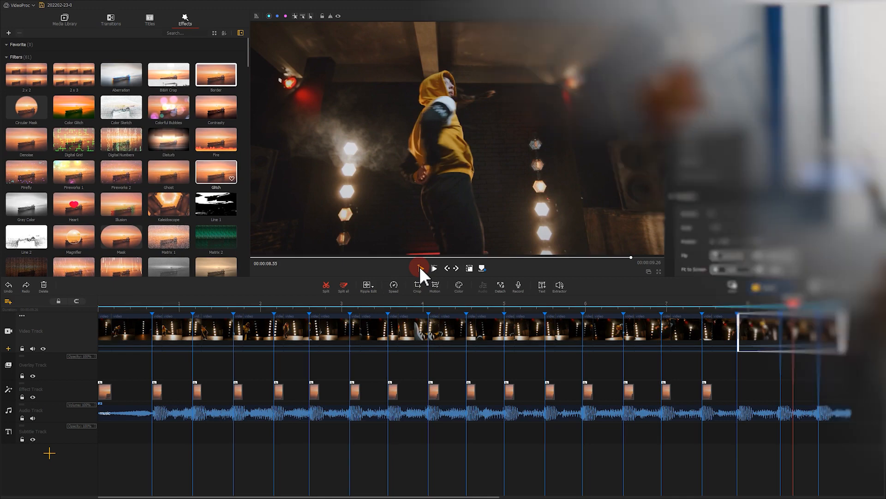